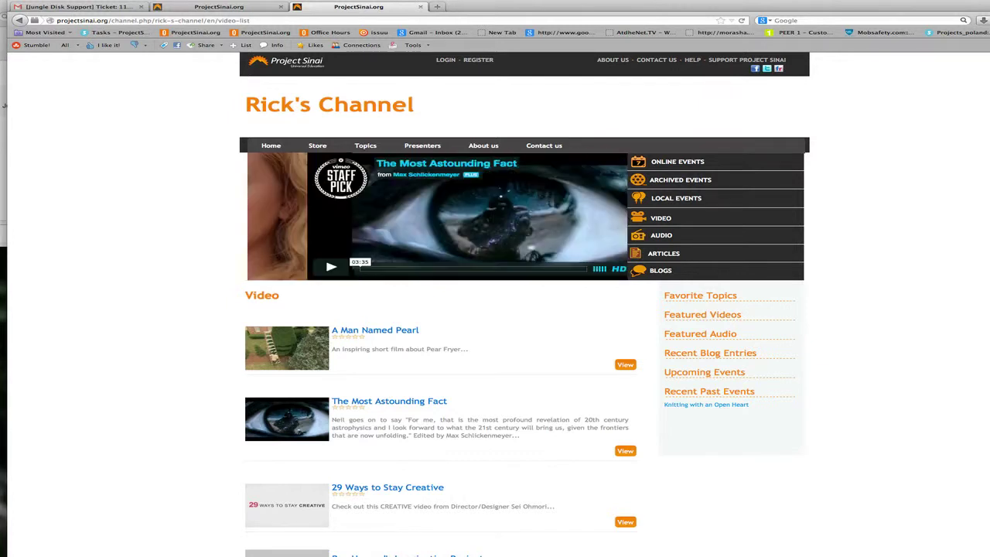
# Log in to the channel site with the account username and password.
pyautogui.click(448, 61)
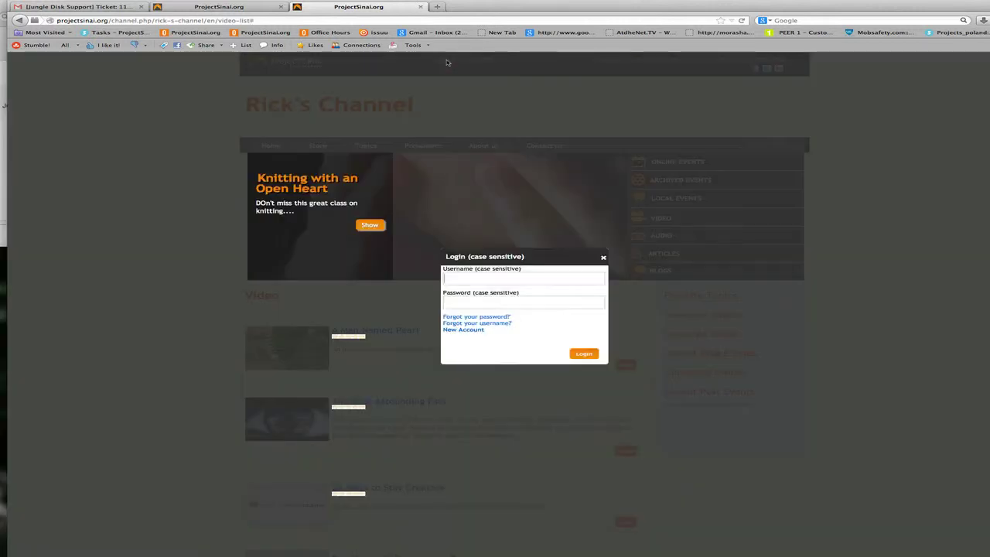
pyautogui.click(472, 280)
pyautogui.write('Rick')
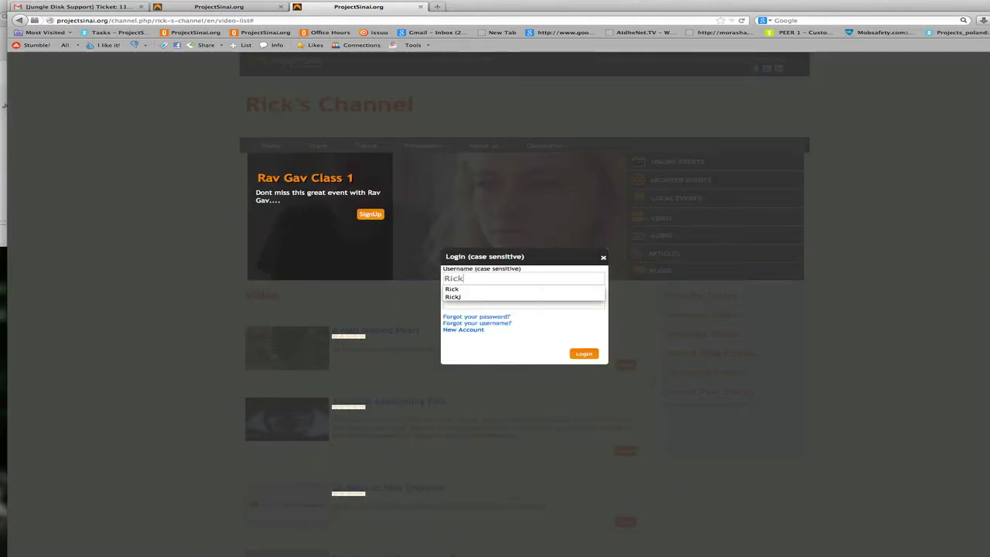
pyautogui.write('J')
pyautogui.press('Tab')
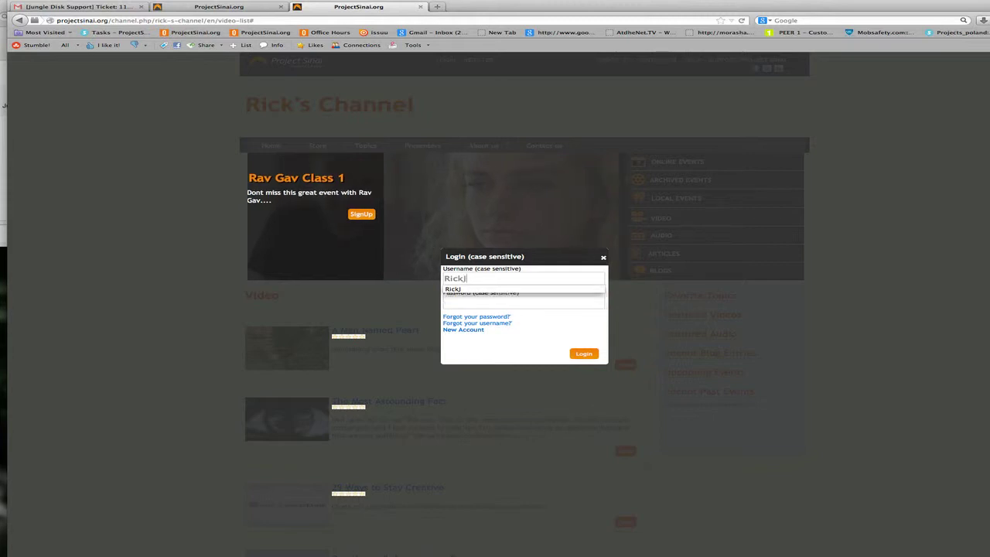
pyautogui.write('*****')
pyautogui.click(585, 355)
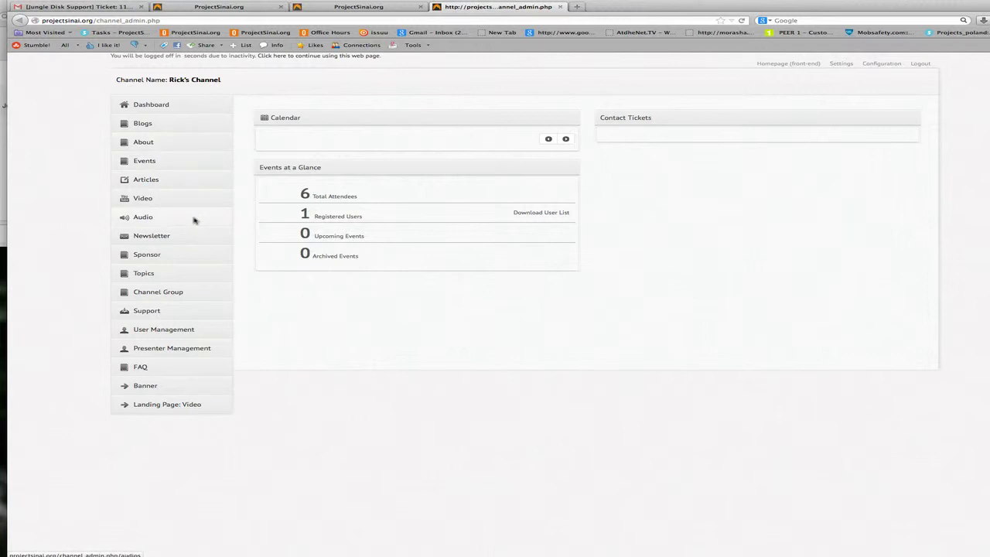
# Open the list of online events in the channel administration and start a new event.
pyautogui.click(153, 162)
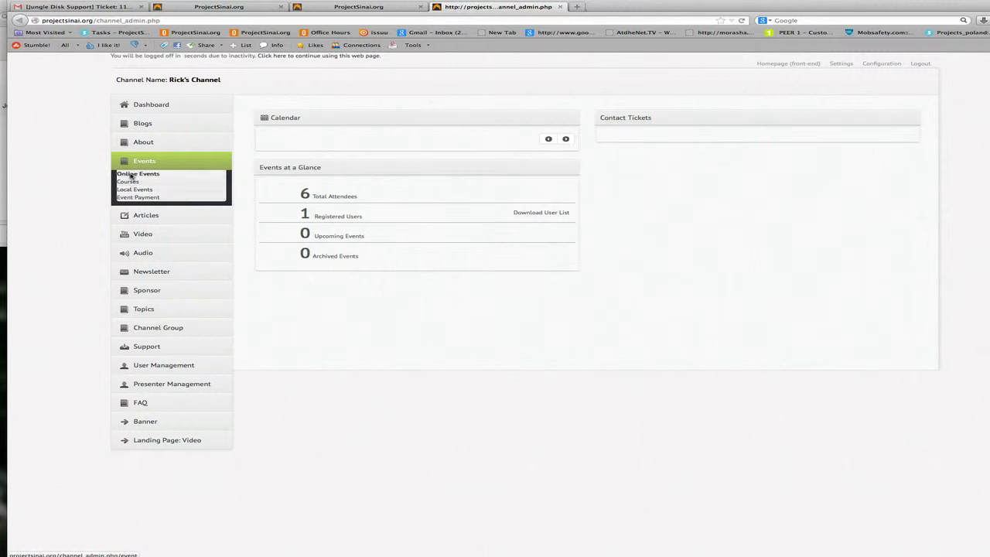
pyautogui.click(132, 174)
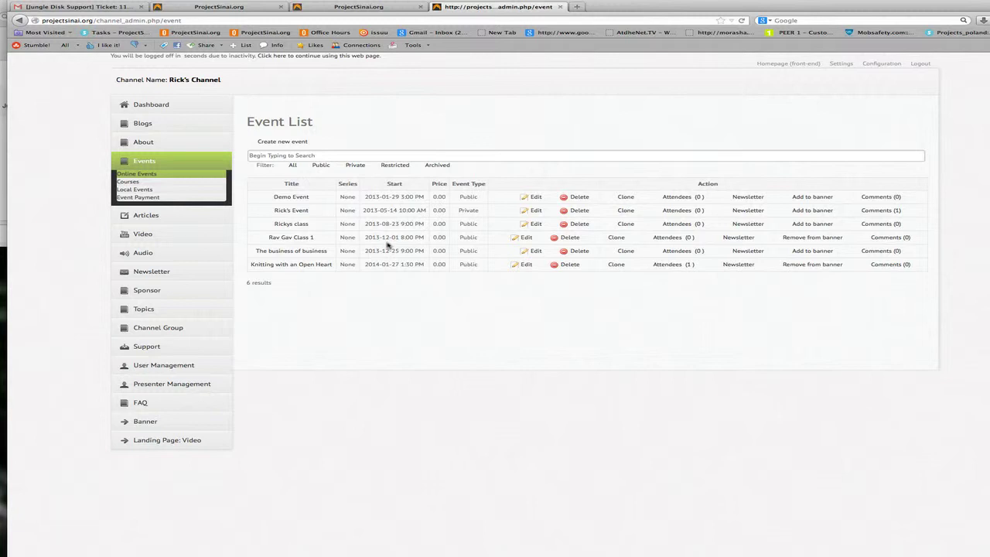
pyautogui.click(272, 141)
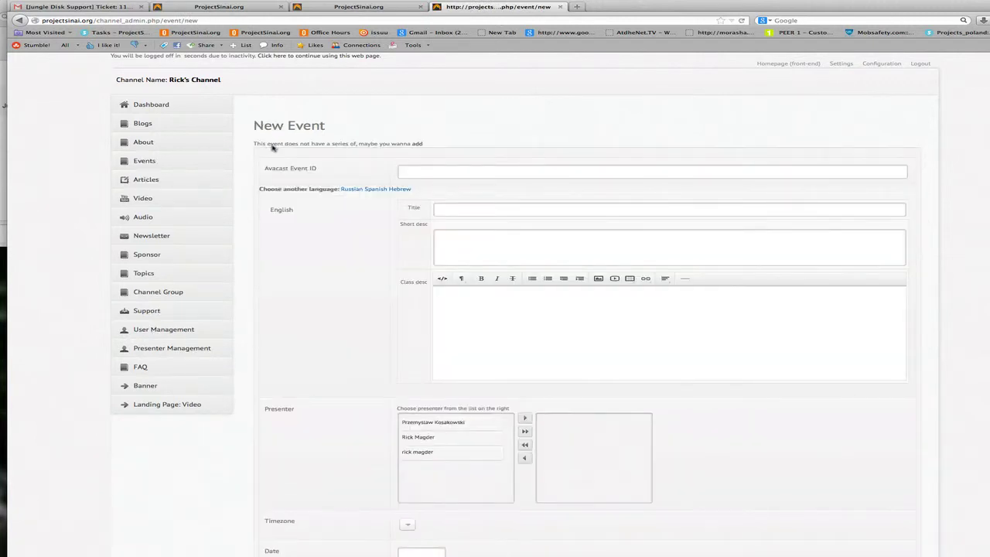
# Title the new event "How to Grow From Within" in English.
pyautogui.click(456, 211)
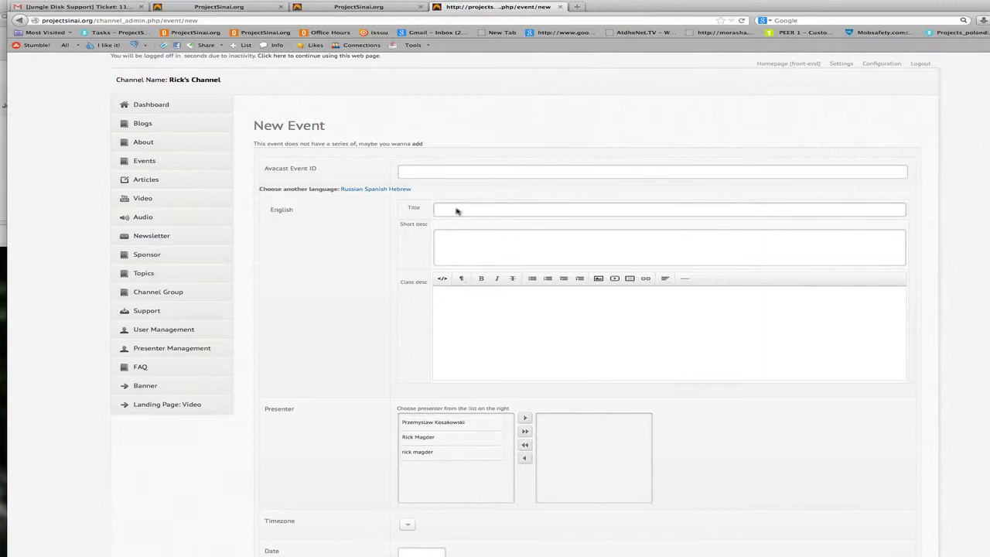
pyautogui.click(407, 170)
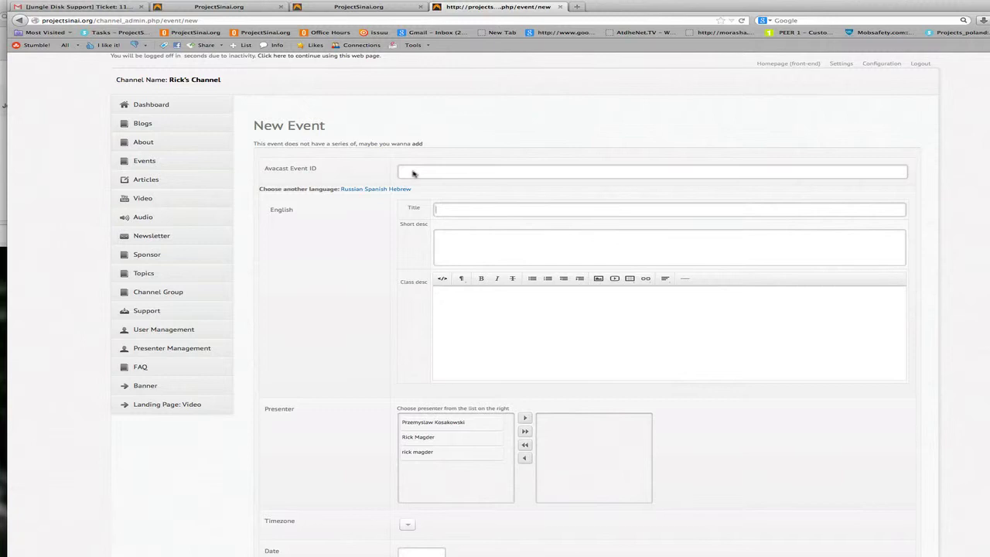
pyautogui.click(454, 212)
pyautogui.write('How to Grow from Within')
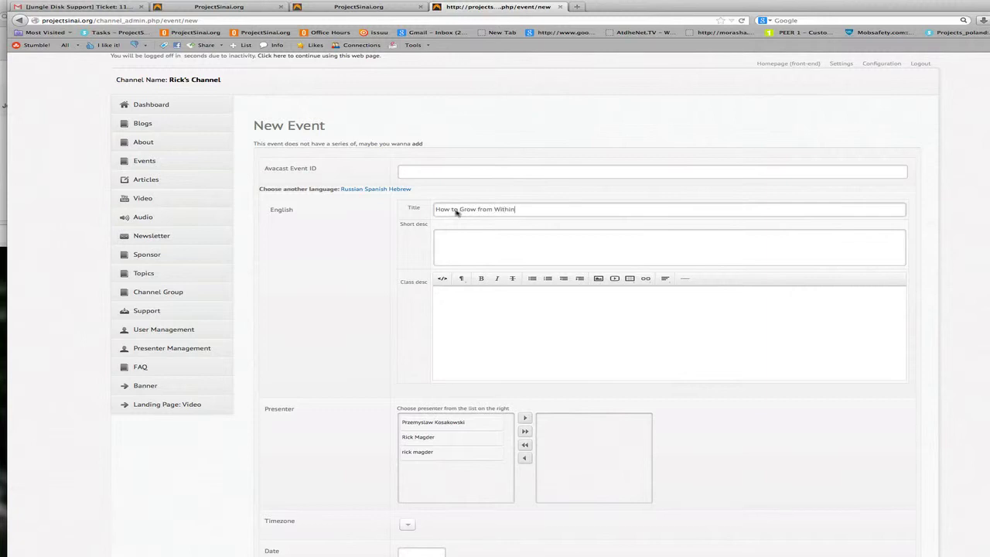
pyautogui.click(477, 210)
pyautogui.press('BackSpace')
pyautogui.write('F')
# Enter "This is a great class you don't want to miss." as the event's short description.
pyautogui.click(478, 232)
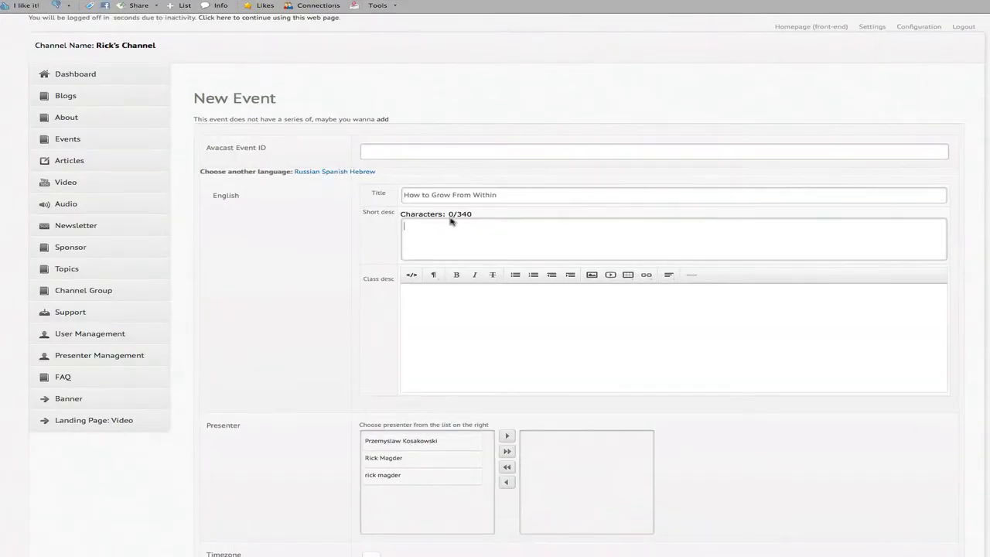
pyautogui.click(407, 234)
pyautogui.write("This is a great class you don't want to m")
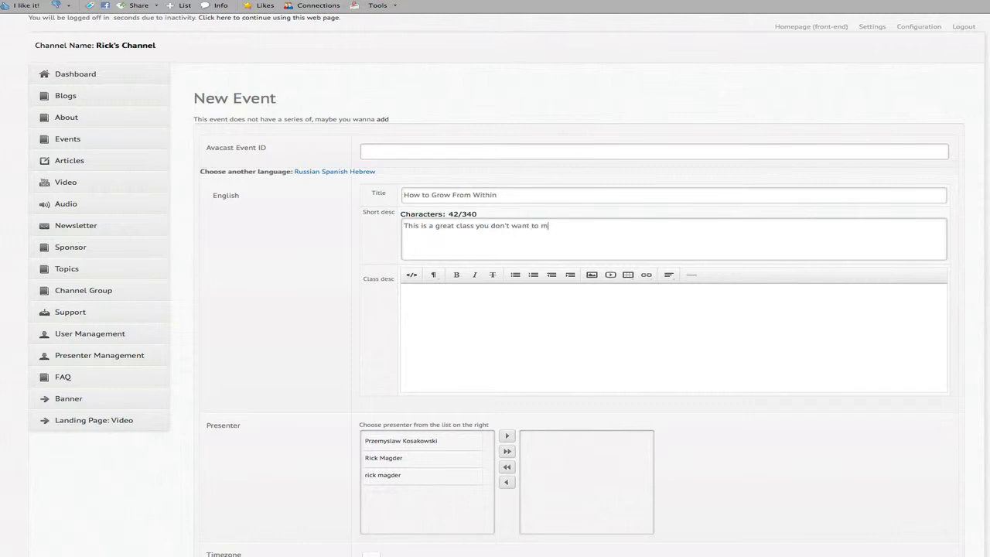
pyautogui.write('iss.')
# Write a class description inviting people to join the presenter as he teaches "all about finding yourself.".
pyautogui.click(419, 297)
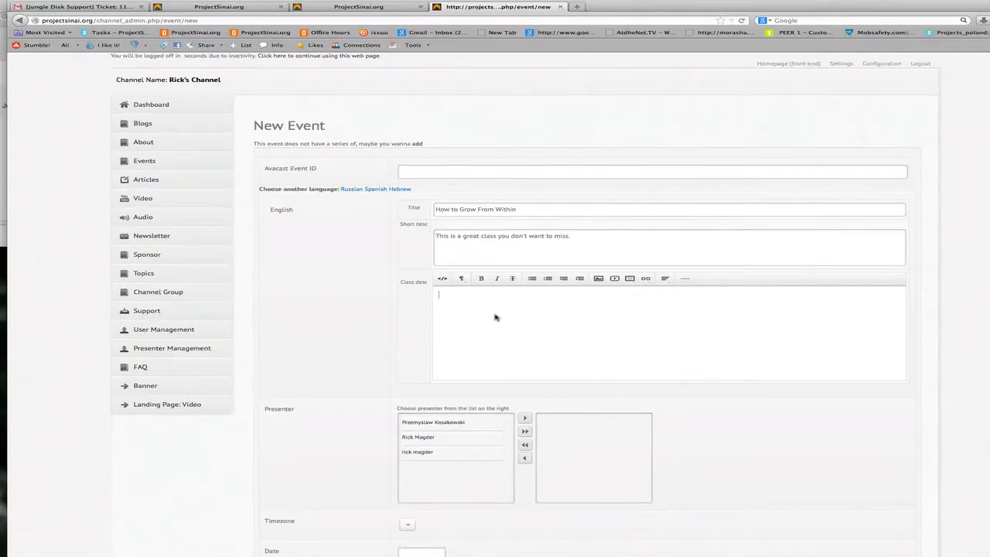
pyautogui.write('Join Rick as he teaches you all about finding ')
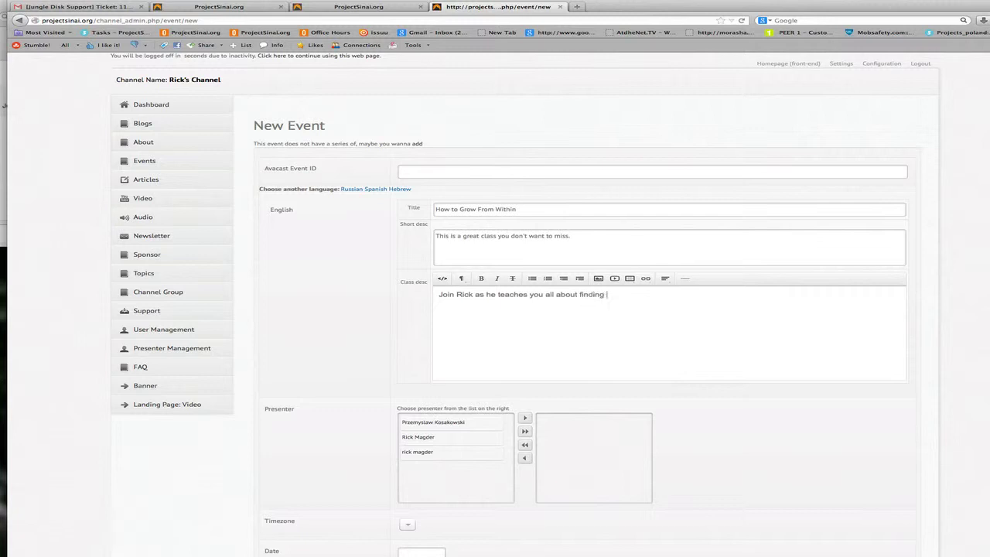
pyautogui.write('yourself.')
# Assign the second presenter in the available list to the event.
pyautogui.click(424, 422)
pyautogui.scroll(-3, 422, 422)
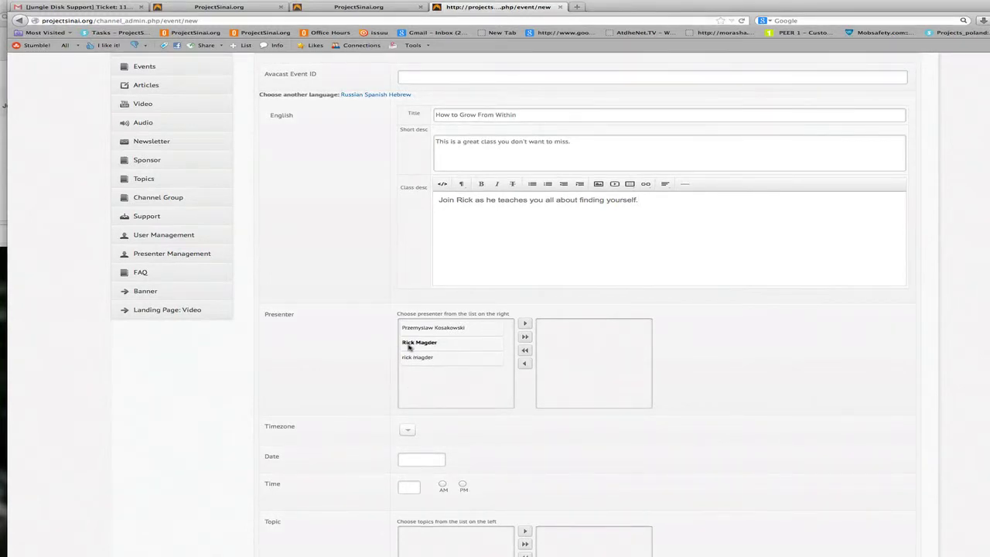
pyautogui.click(408, 346)
pyautogui.click(408, 346)
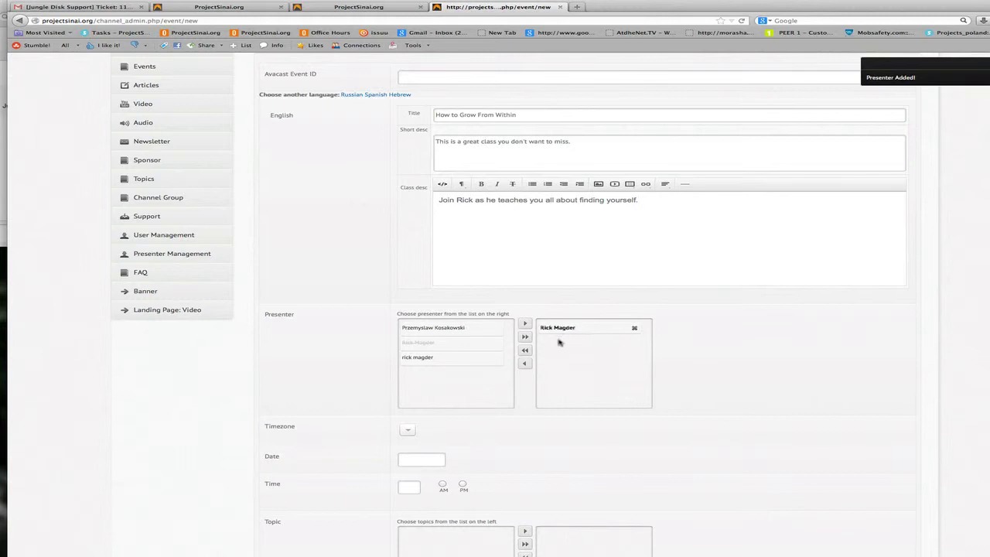
# Set the event's timezone to (GMT-05:00) Eastern Time (US & Canada) and its date to 2014-02-25.
pyautogui.scroll(-1, 337, 399)
pyautogui.scroll(-2, 336, 399)
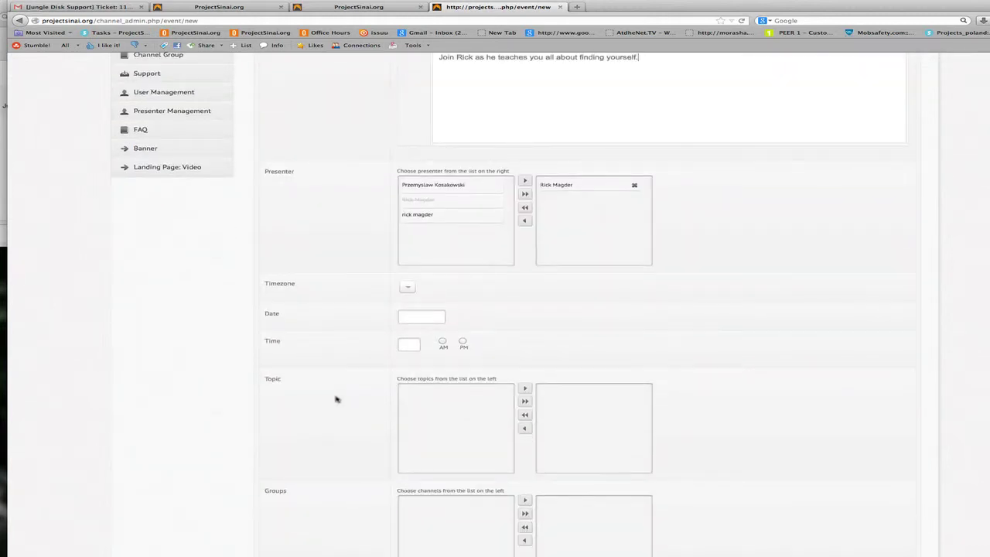
pyautogui.click(407, 286)
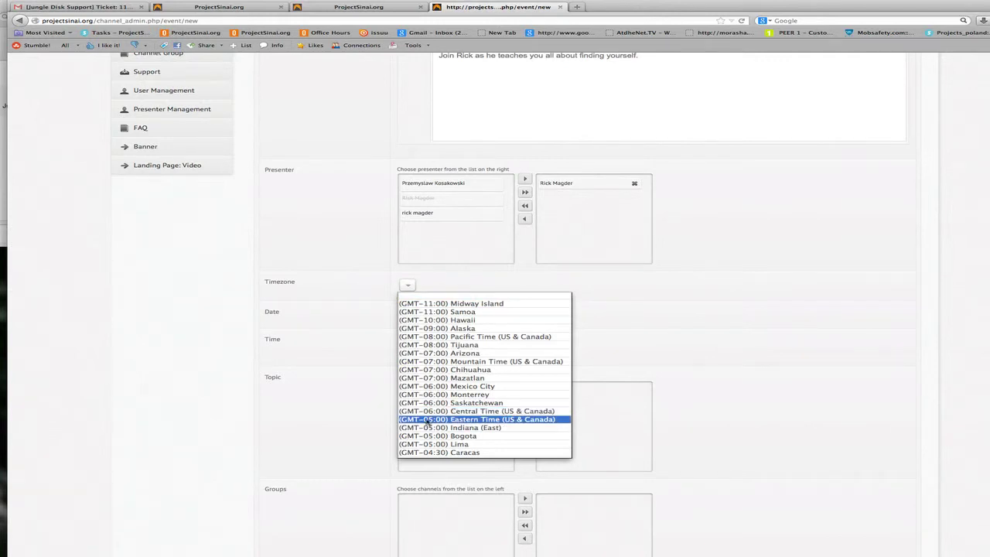
pyautogui.click(427, 423)
pyautogui.click(412, 319)
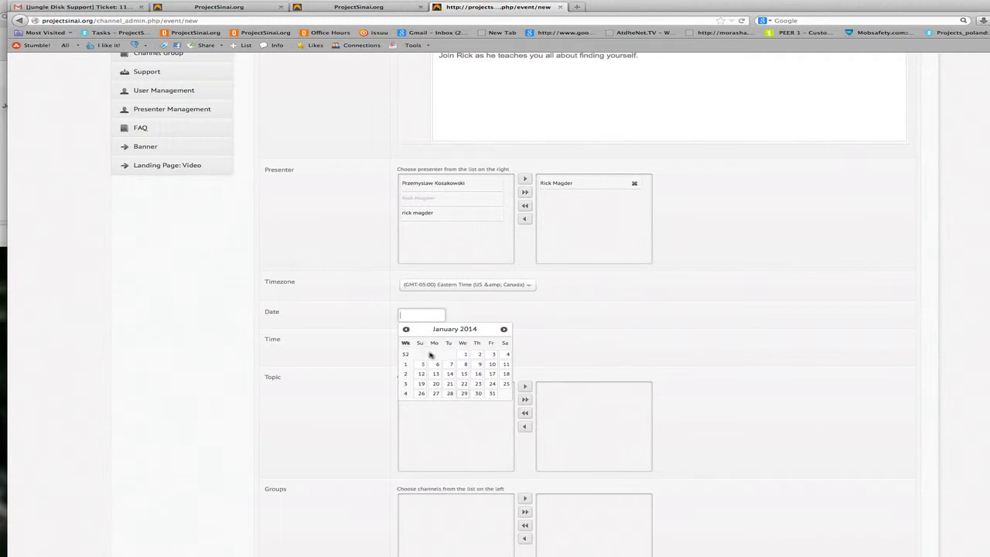
pyautogui.click(504, 329)
pyautogui.click(448, 394)
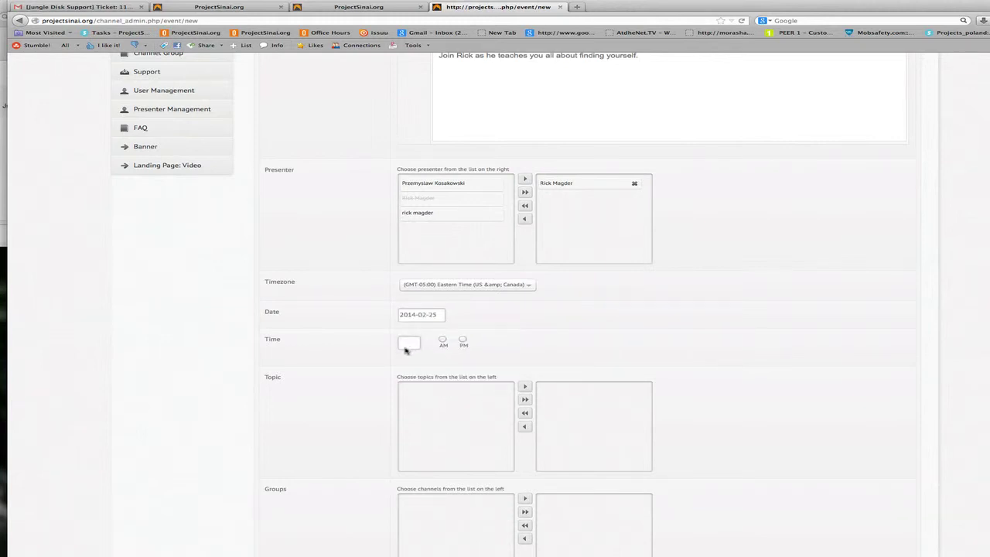
# Set the event's start time to 08:30 PM.
pyautogui.click(407, 345)
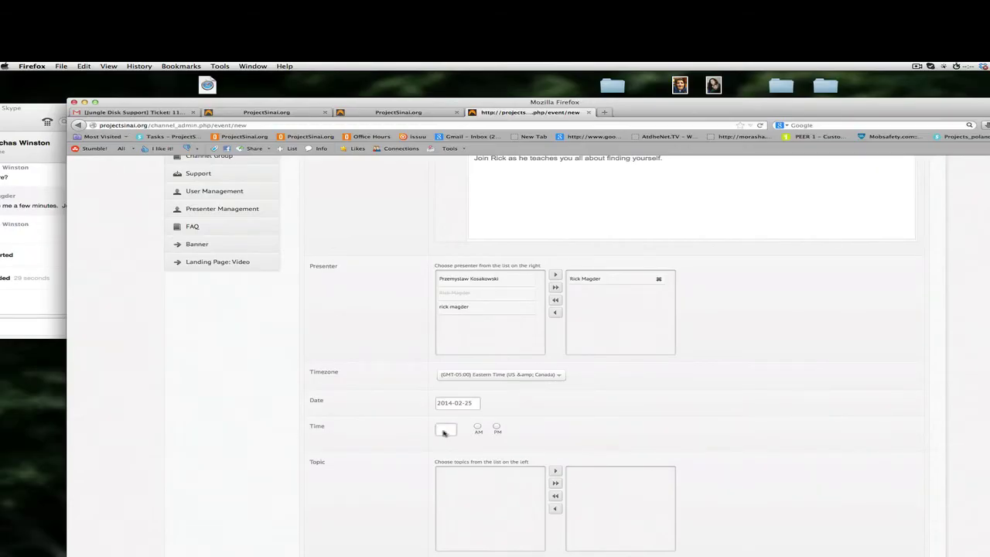
pyautogui.write('08')
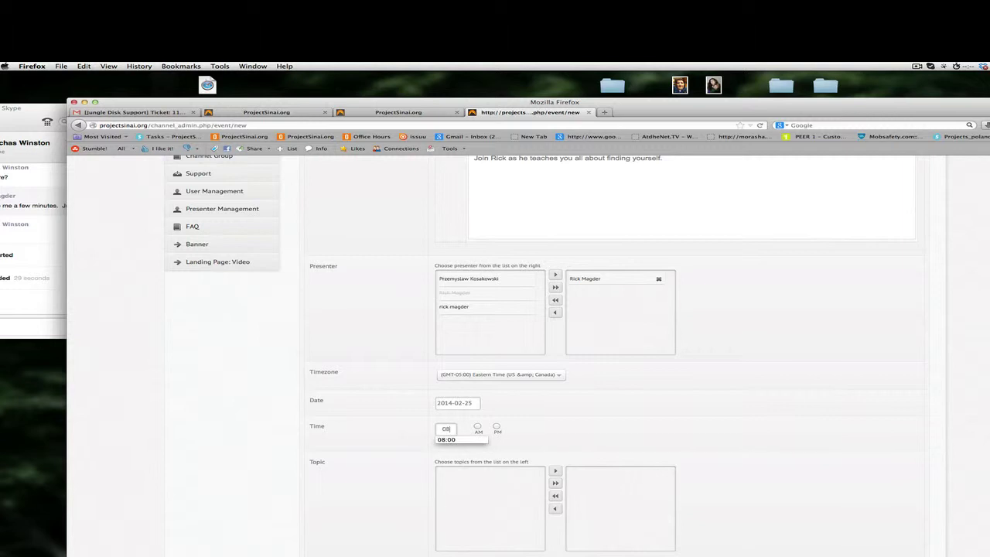
pyautogui.write(':30')
pyautogui.click(498, 428)
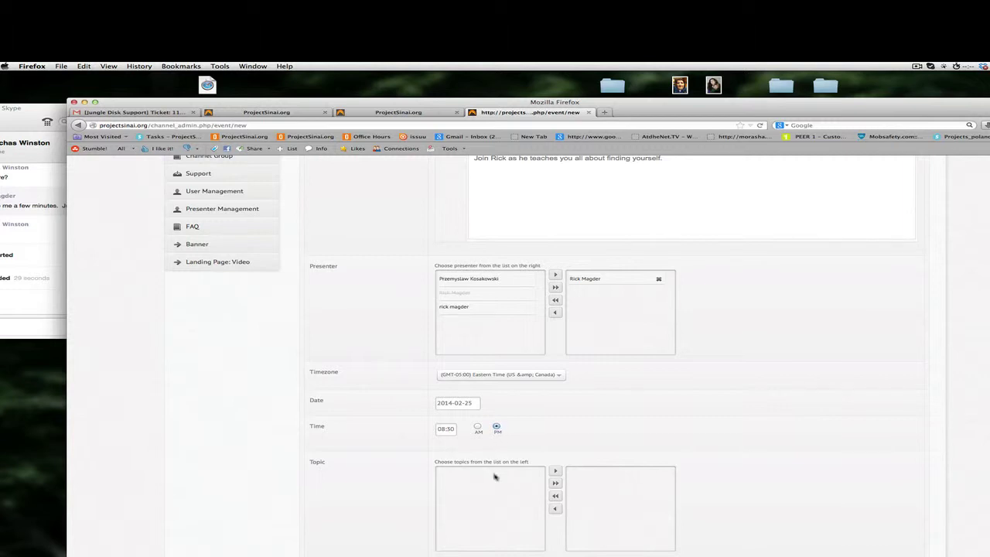
pyautogui.scroll(-3, 492, 475)
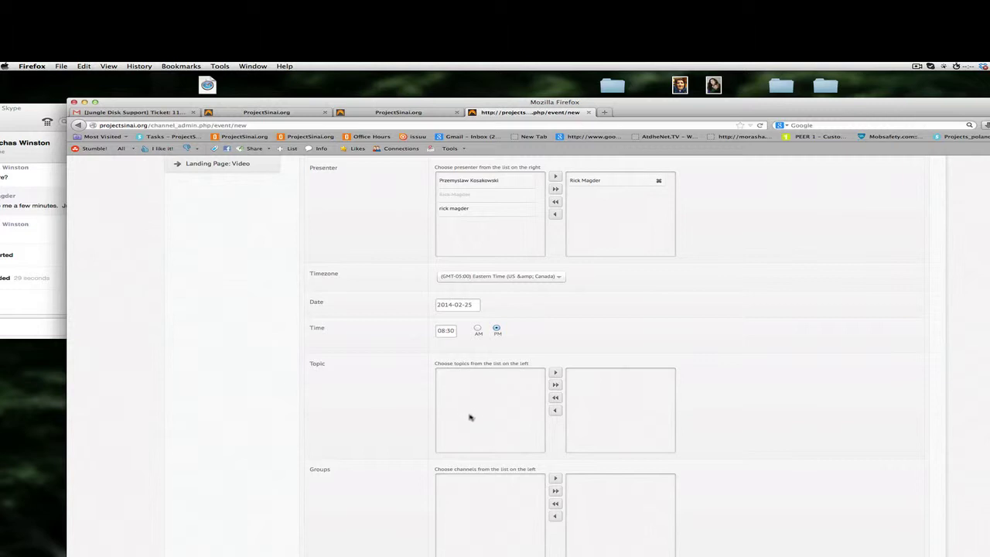
pyautogui.scroll(-2, 470, 418)
pyautogui.scroll(-2, 470, 420)
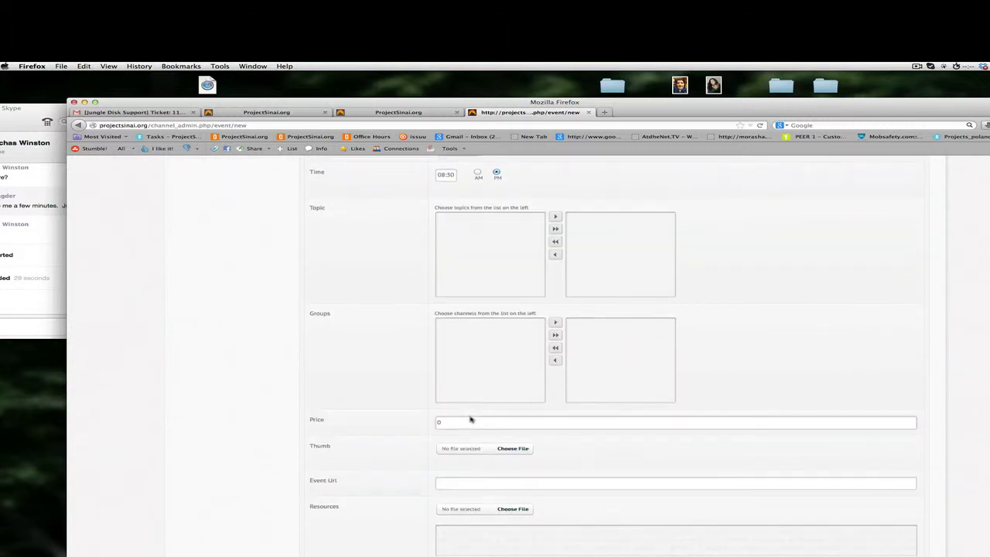
pyautogui.scroll(-1, 480, 395)
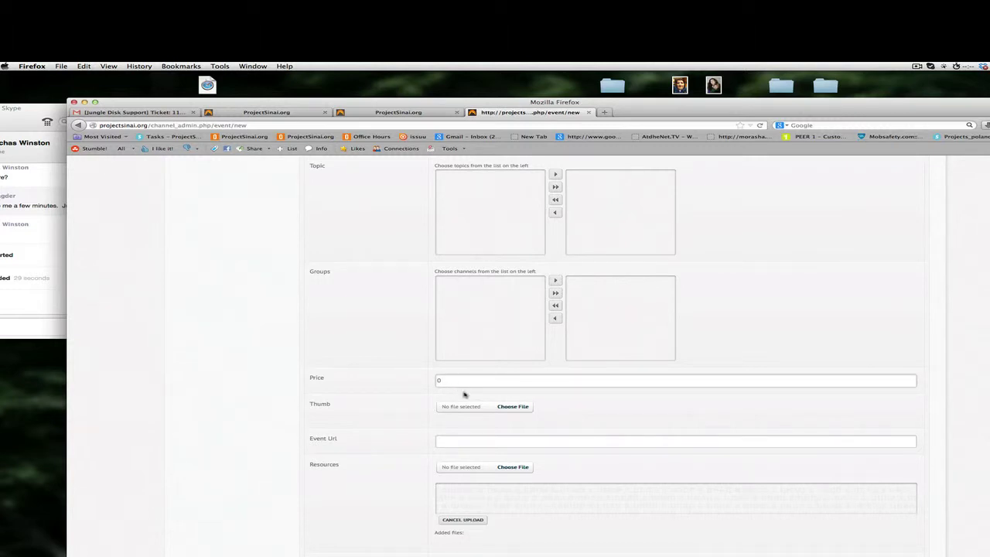
pyautogui.click(503, 407)
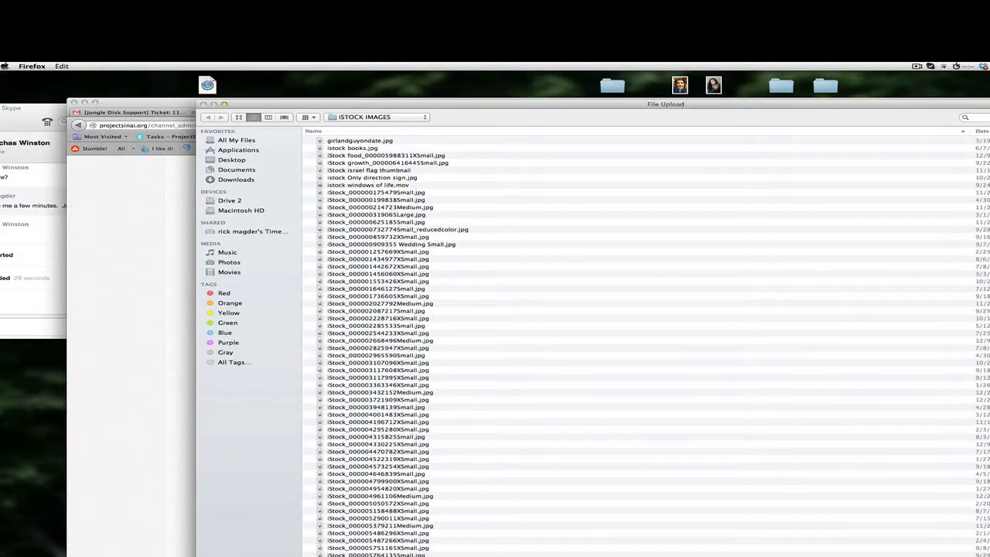
pyautogui.press('super+f')
pyautogui.write('growt')
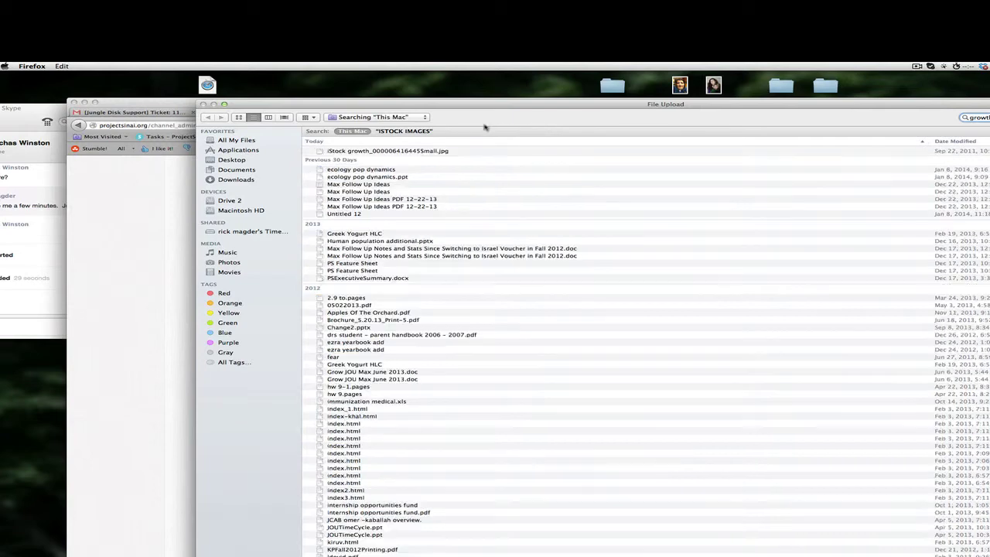
pyautogui.click(391, 152)
pyautogui.press('Return')
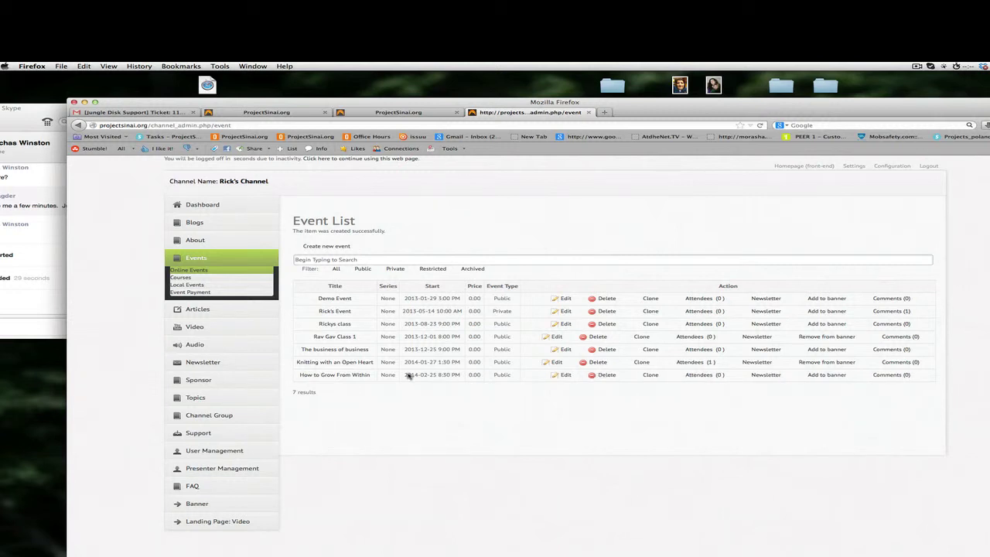
# View the How to Grow From Within event on the public channel, entering its live event room and closing it again.
pyautogui.click(309, 115)
pyautogui.click(375, 115)
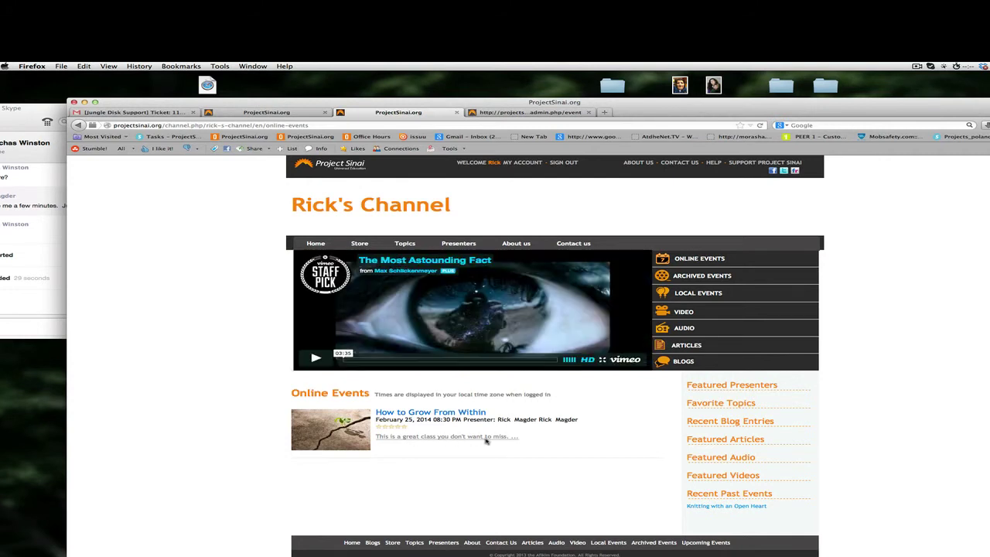
pyautogui.click(425, 415)
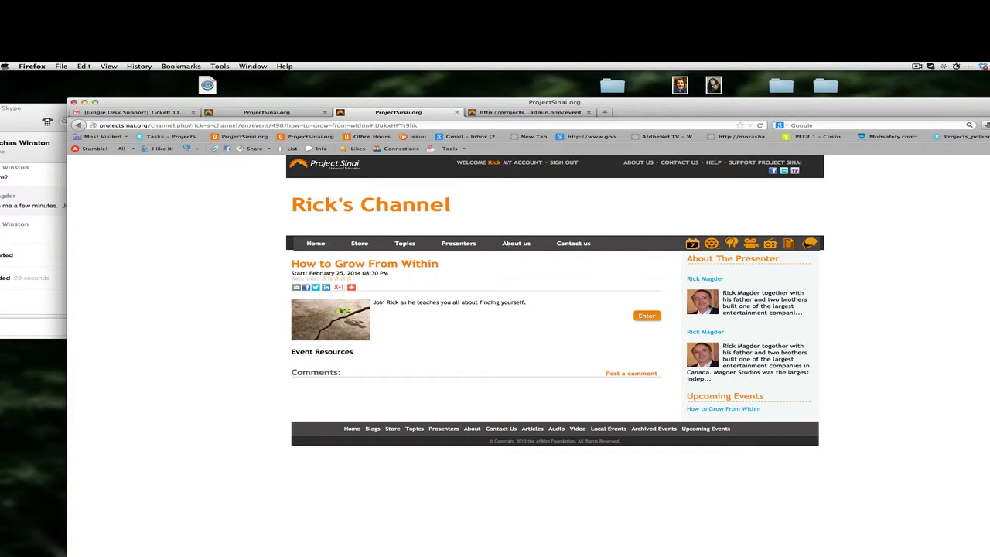
pyautogui.click(647, 317)
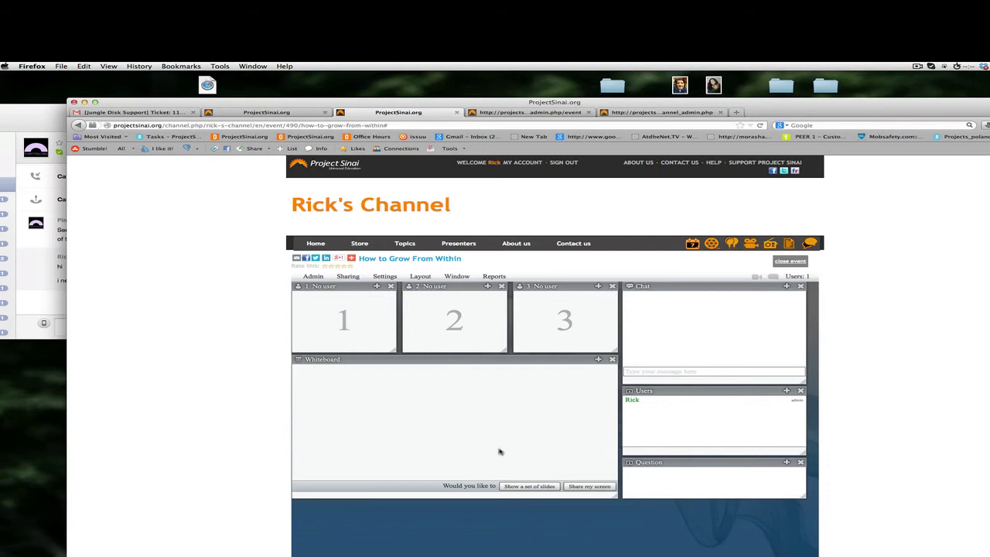
pyautogui.click(791, 261)
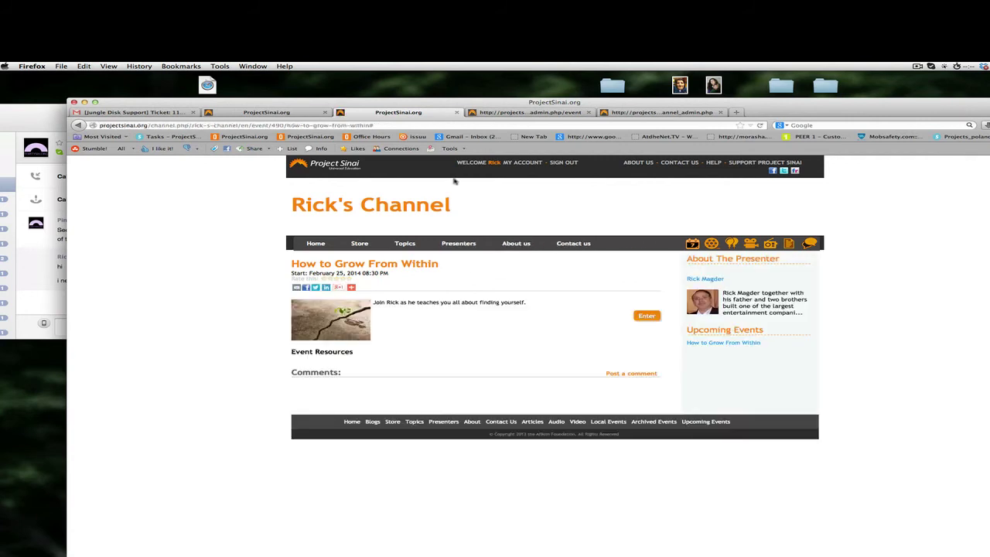
# Add the How to Grow From Within event to the channel banner and open the public channel's upcoming events page.
pyautogui.click(503, 114)
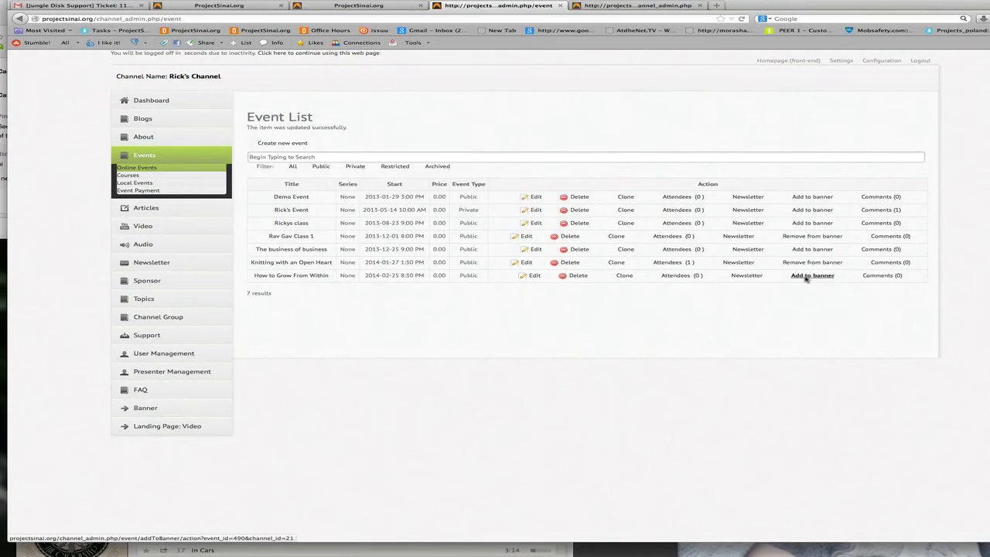
pyautogui.click(805, 277)
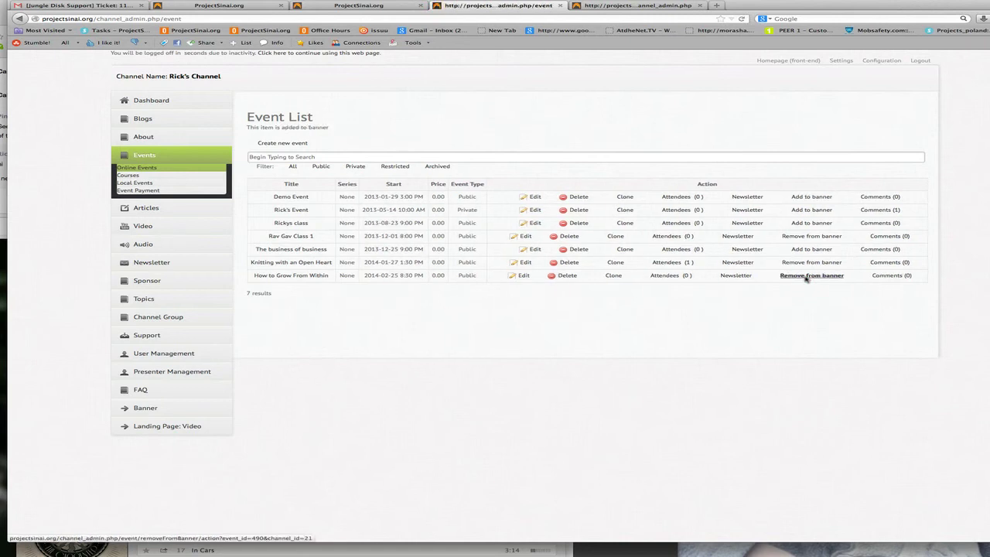
pyautogui.click(356, 6)
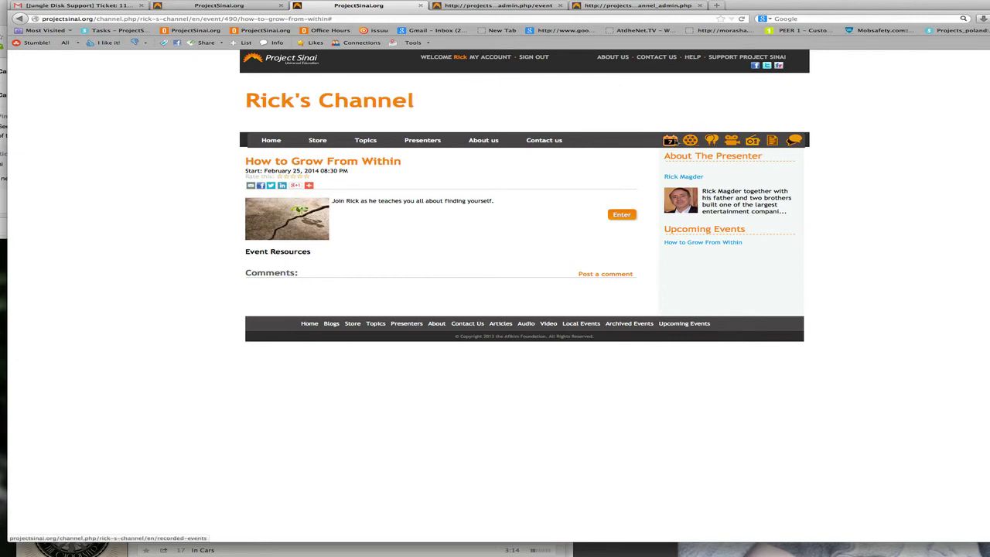
pyautogui.click(670, 141)
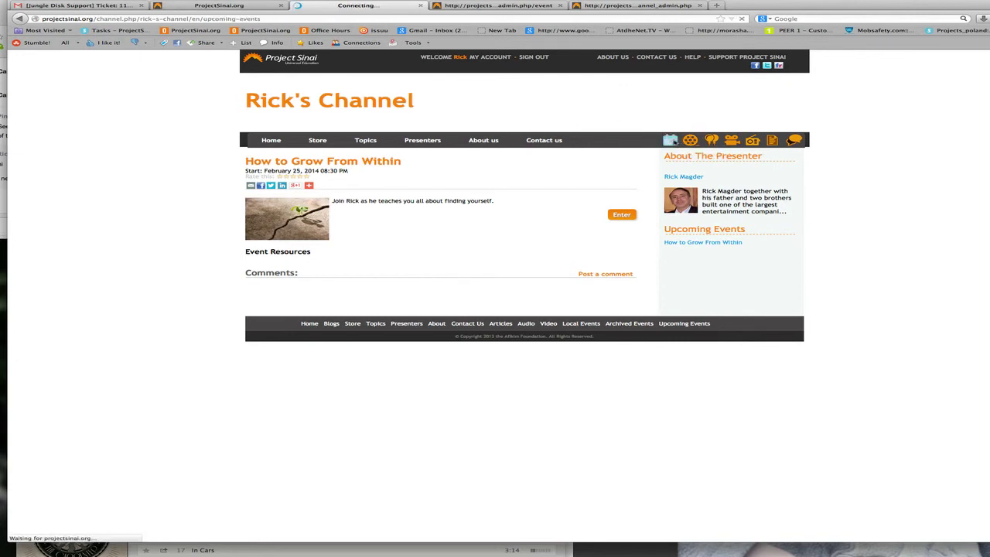